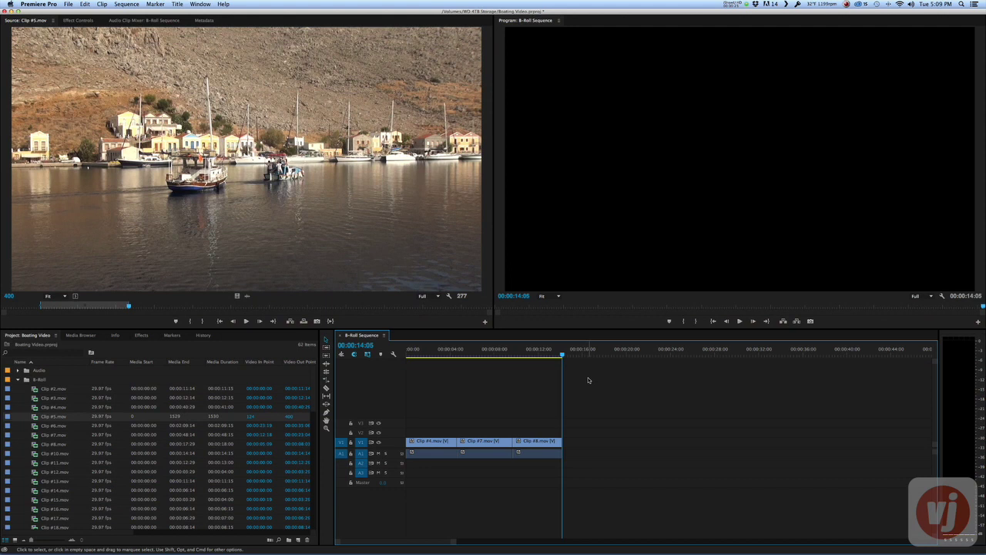
{"action": "key", "text": "Up"}
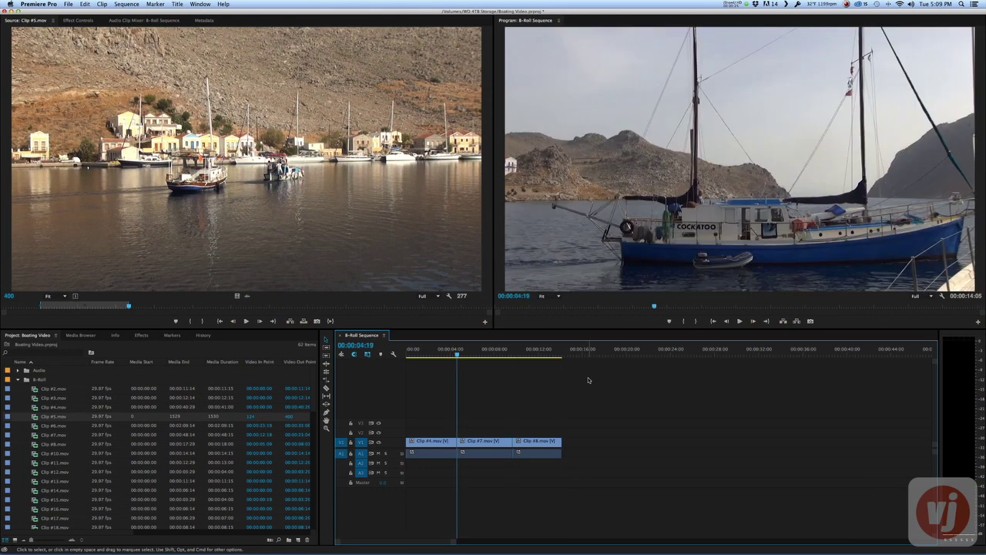
Step: Insert Clip #5.mov from the Source Monitor at the start of Clip #7
{"action": "left_click", "coordinate": [360, 291]}
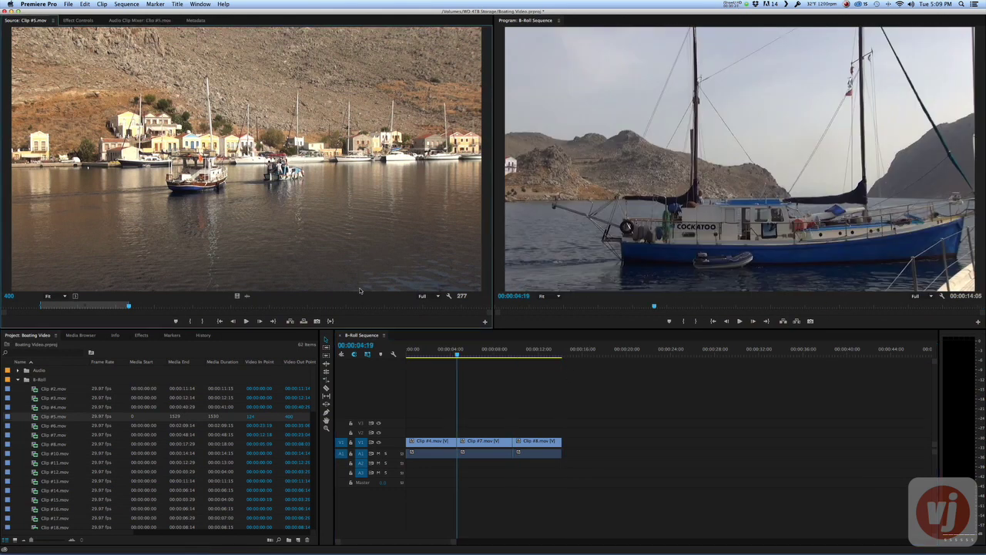
{"action": "left_click", "coordinate": [289, 321]}
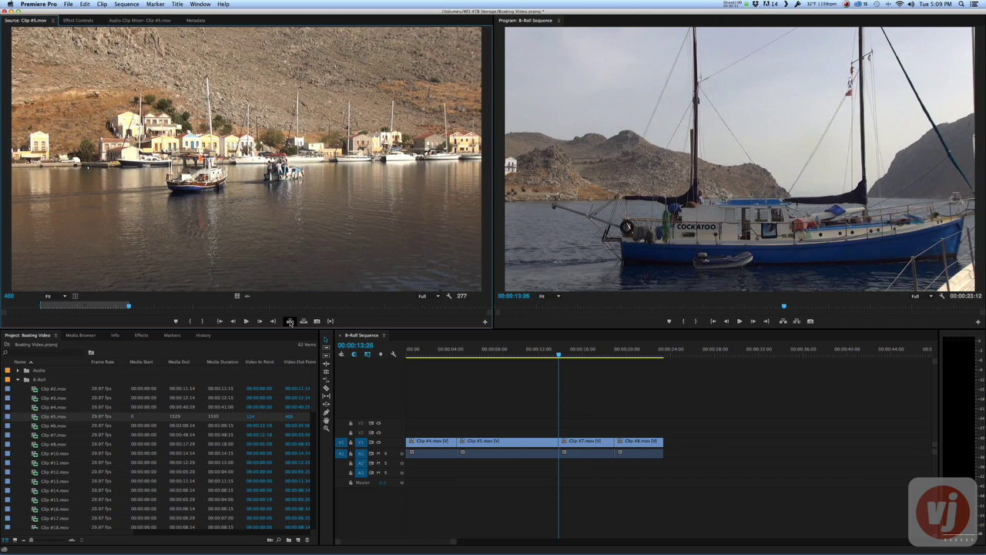
Step: Return the playhead to the start and zoom so Clips #4, #5, #7 and #8 fill the timeline
{"action": "key", "text": "minus"}
{"action": "key", "text": "Home"}
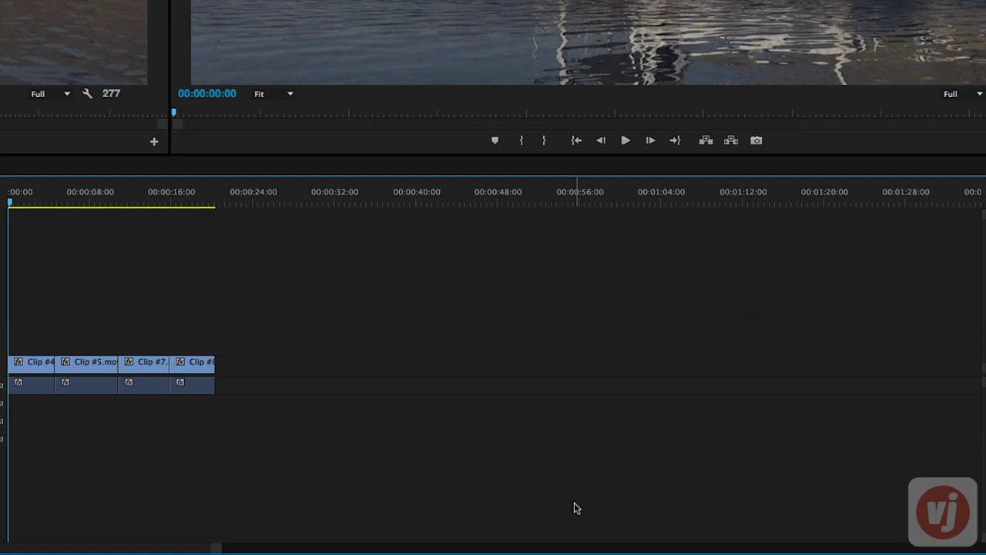
{"action": "key", "text": "equal"}
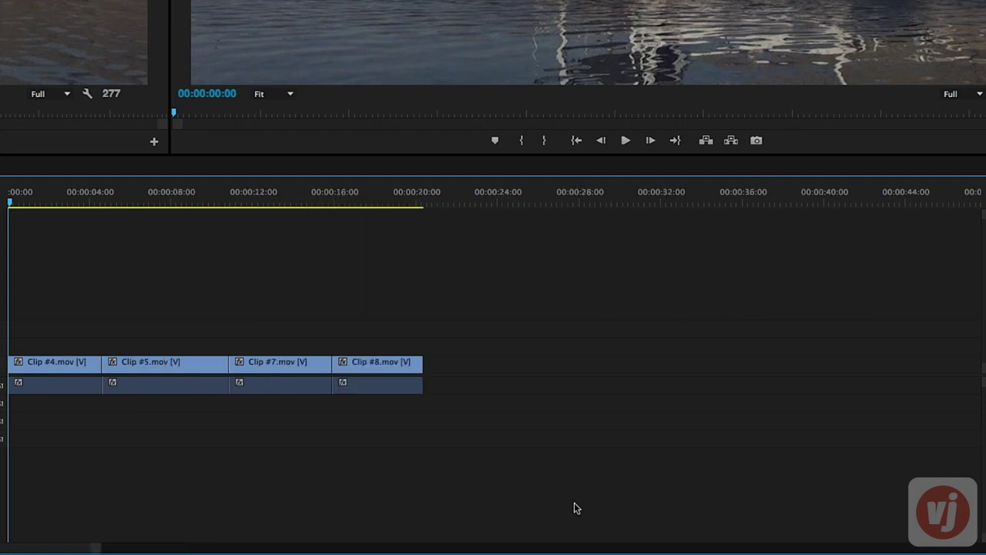
{"action": "key", "text": "equal"}
{"action": "key", "text": "equal"}
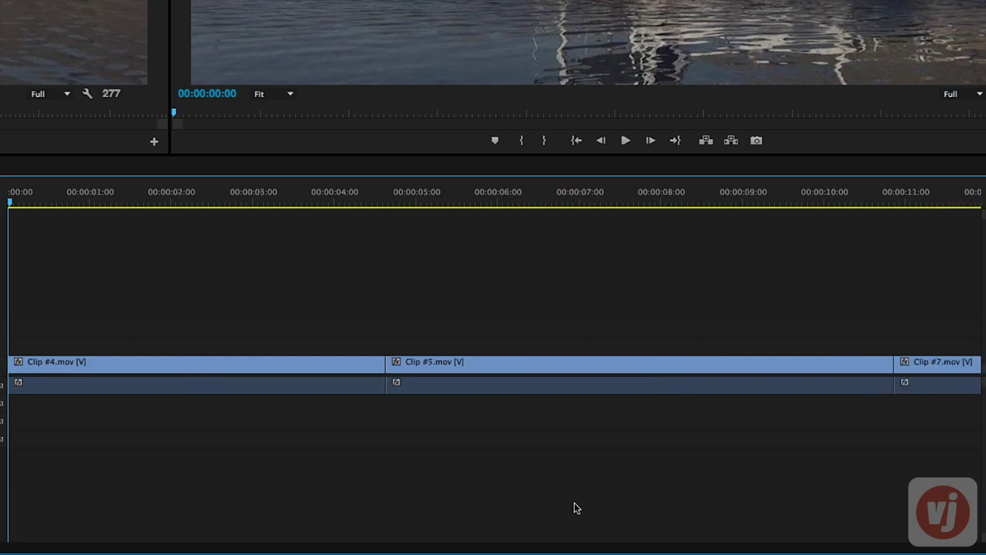
{"action": "key", "text": "equal"}
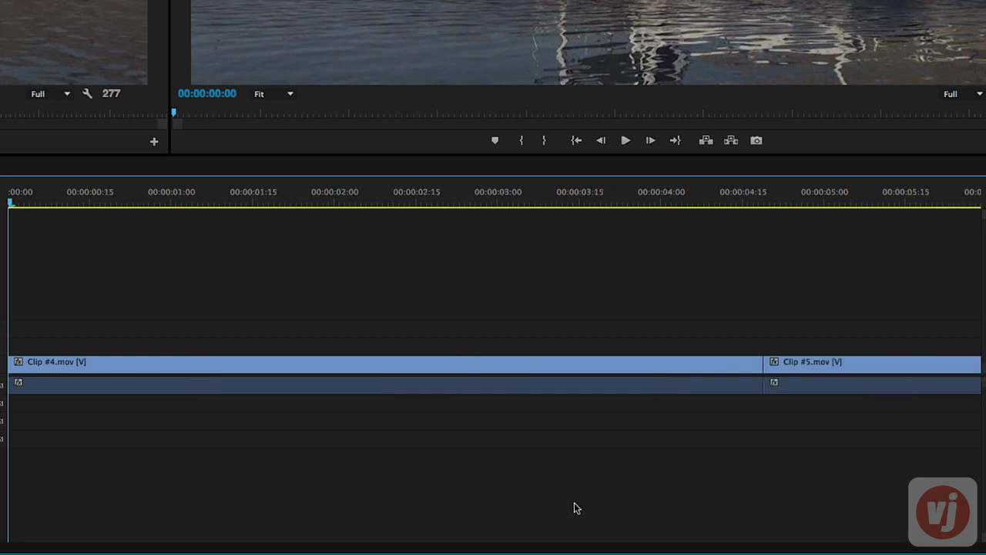
{"action": "key", "text": "minus"}
{"action": "key", "text": "minus"}
{"action": "key", "text": "minus"}
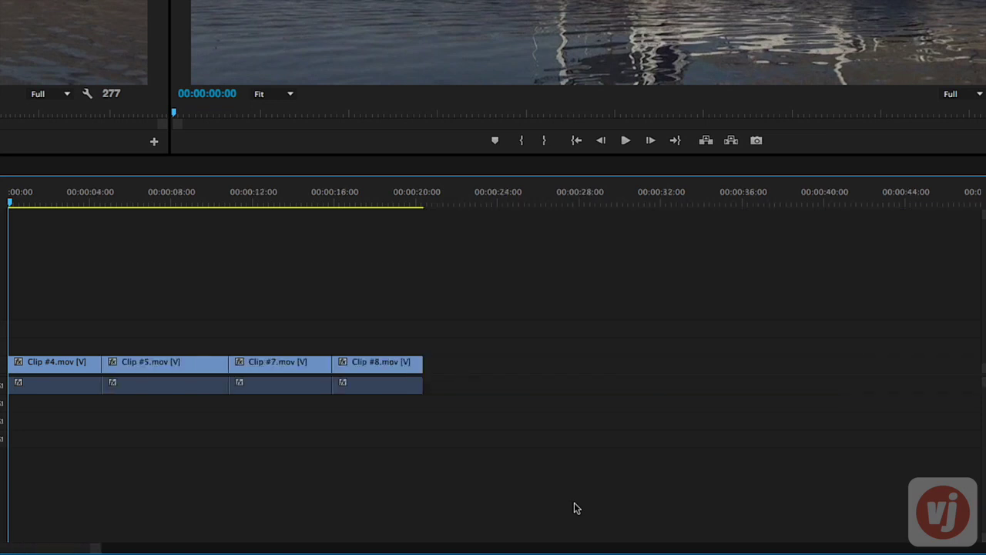
{"action": "key", "text": "minus"}
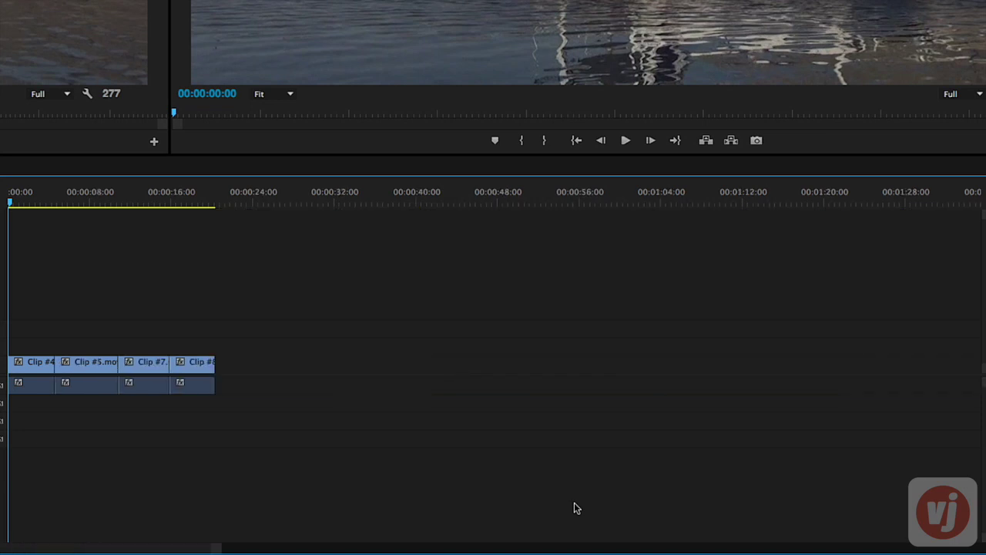
{"action": "key", "text": "equal"}
{"action": "key", "text": "equal"}
{"action": "left_click", "coordinate": [354, 370]}
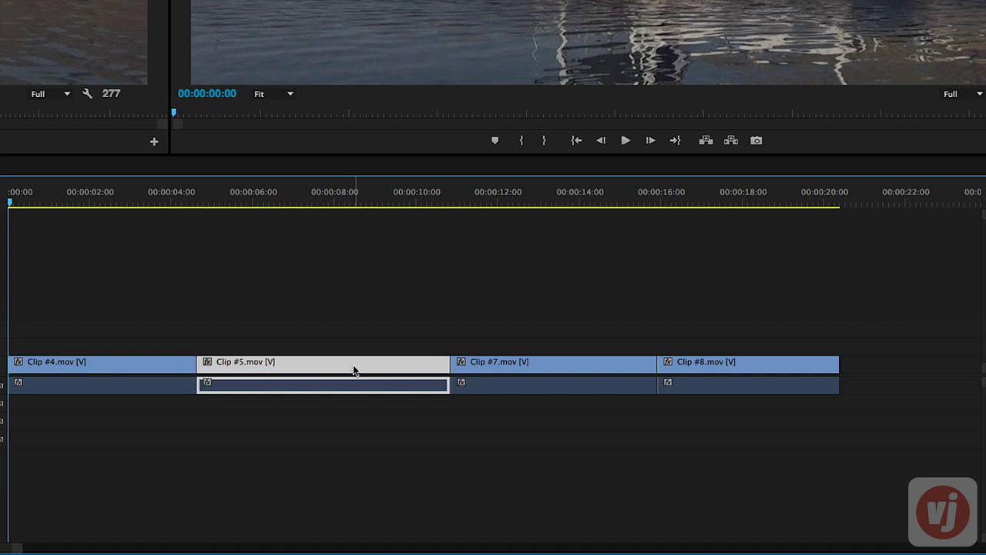
{"action": "left_click_drag", "start_coordinate": [353, 366], "coordinate": [601, 385]}
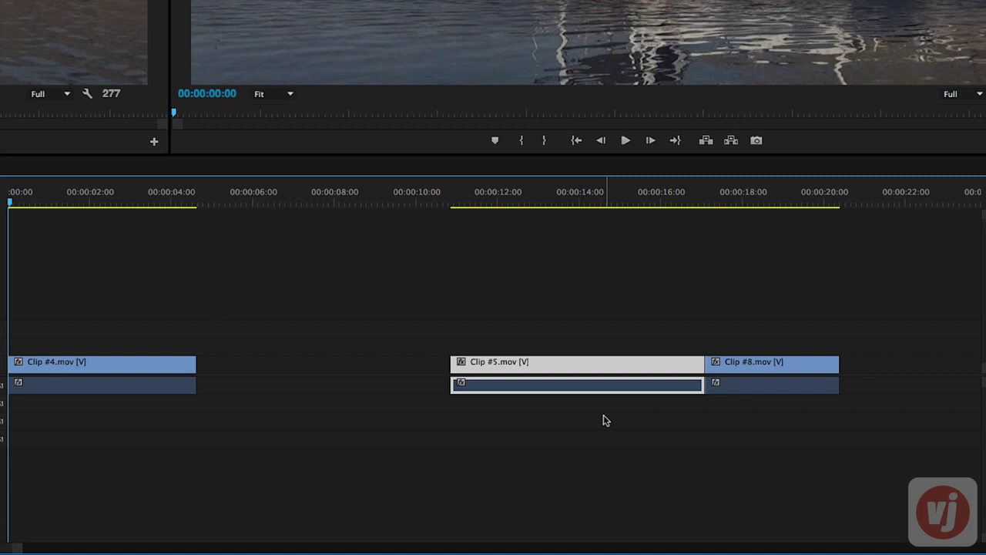
{"action": "key", "text": "super+z"}
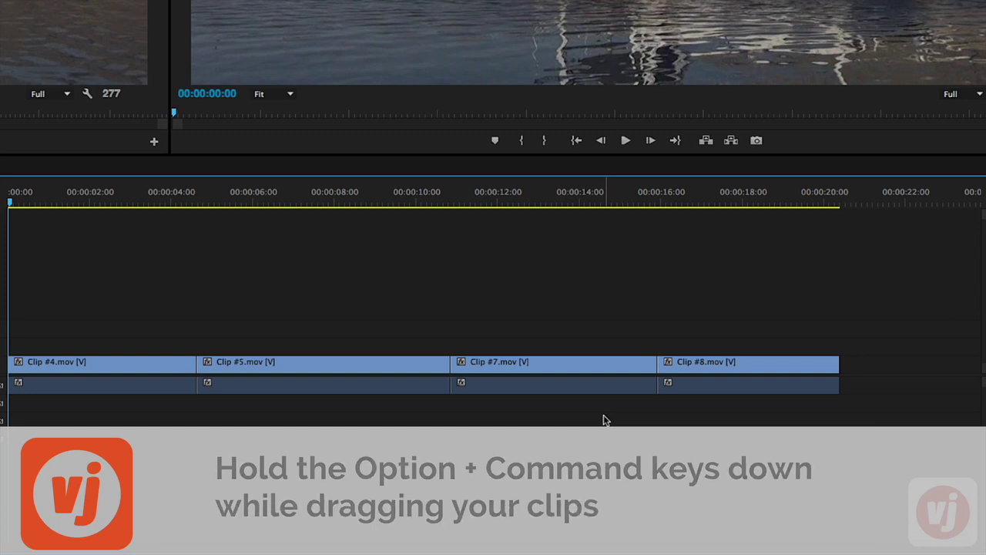
{"action": "left_click", "coordinate": [297, 368]}
Step: Insert-drag Clip #5 to the edit point between Clip #7 and Clip #8
{"action": "left_click_drag", "start_coordinate": [297, 369], "coordinate": [759, 375]}
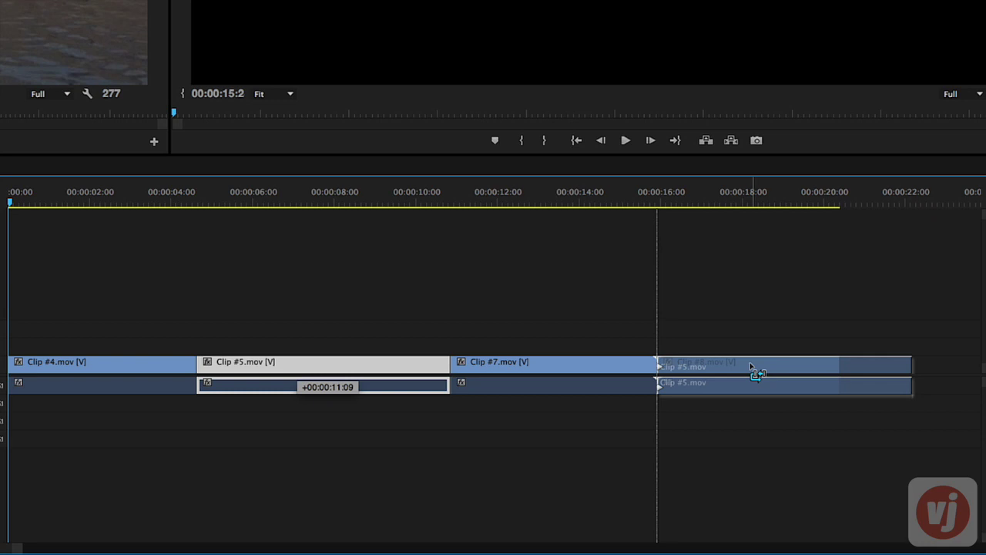
{"action": "left_click_drag", "start_coordinate": [758, 374], "coordinate": [755, 371]}
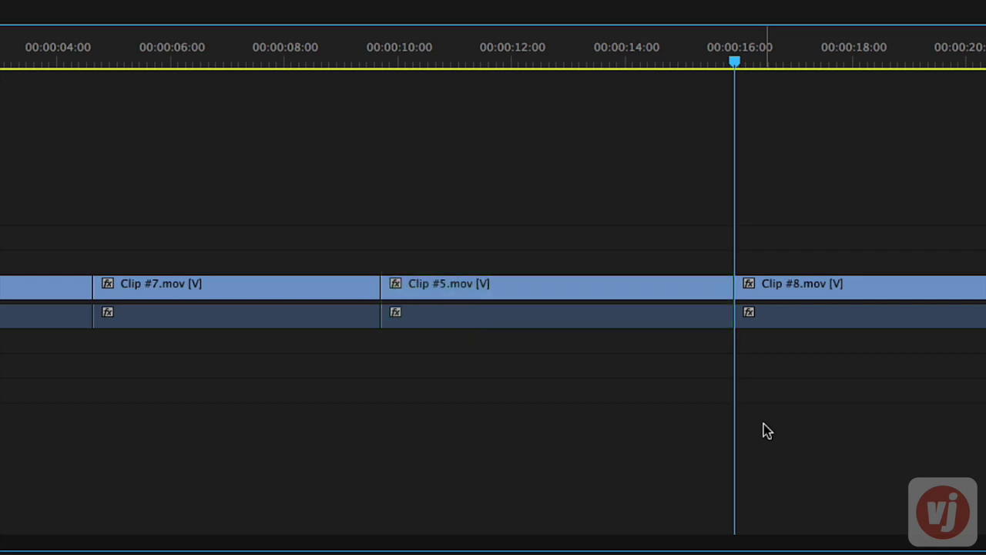
Step: Trim Clip #5's out point back, leaving a short gap before Clip #8
{"action": "left_click", "coordinate": [728, 293]}
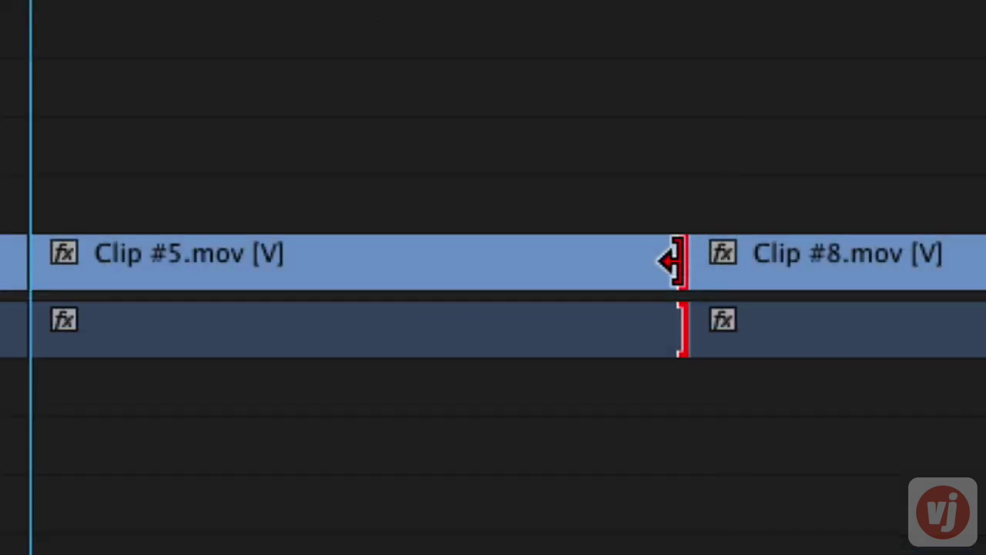
{"action": "left_click_drag", "start_coordinate": [665, 260], "coordinate": [613, 260]}
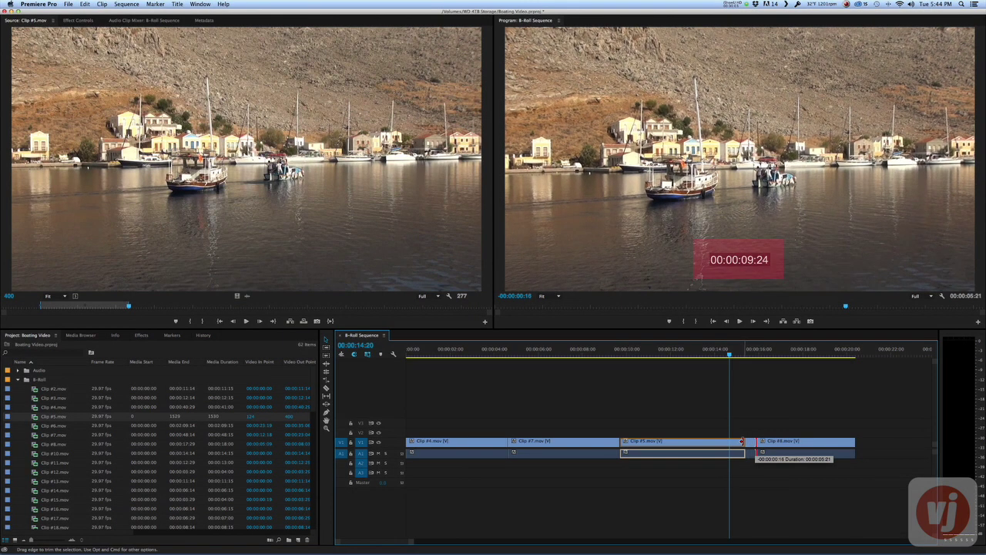
{"action": "left_click_drag", "start_coordinate": [742, 442], "coordinate": [727, 442]}
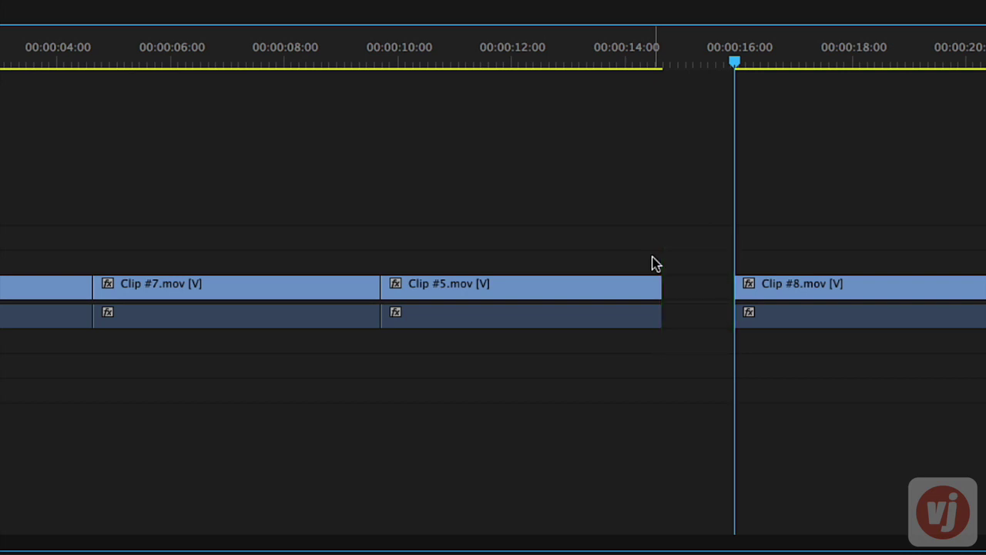
Step: Ripple Delete the empty gap before Clip #8
{"action": "right_click", "coordinate": [677, 289]}
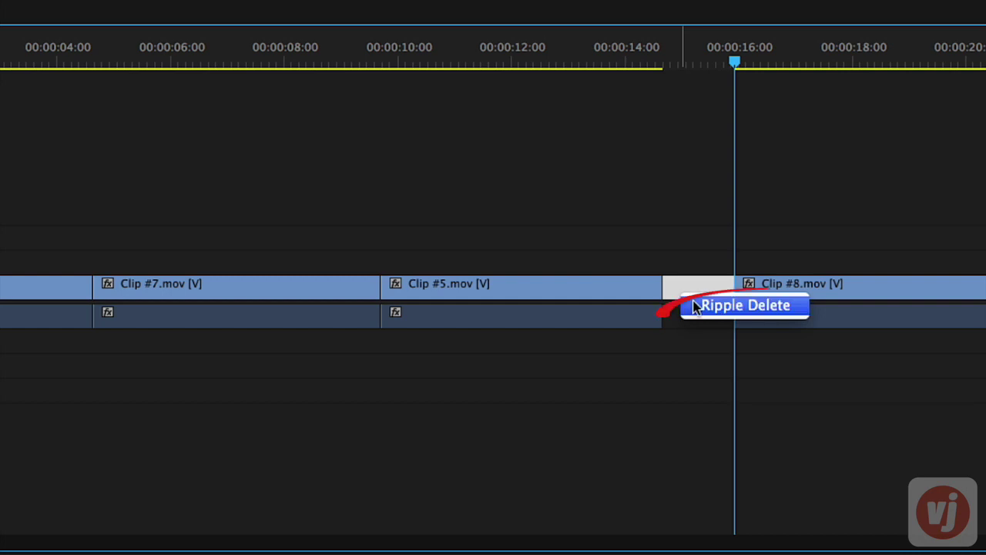
{"action": "left_click", "coordinate": [696, 306]}
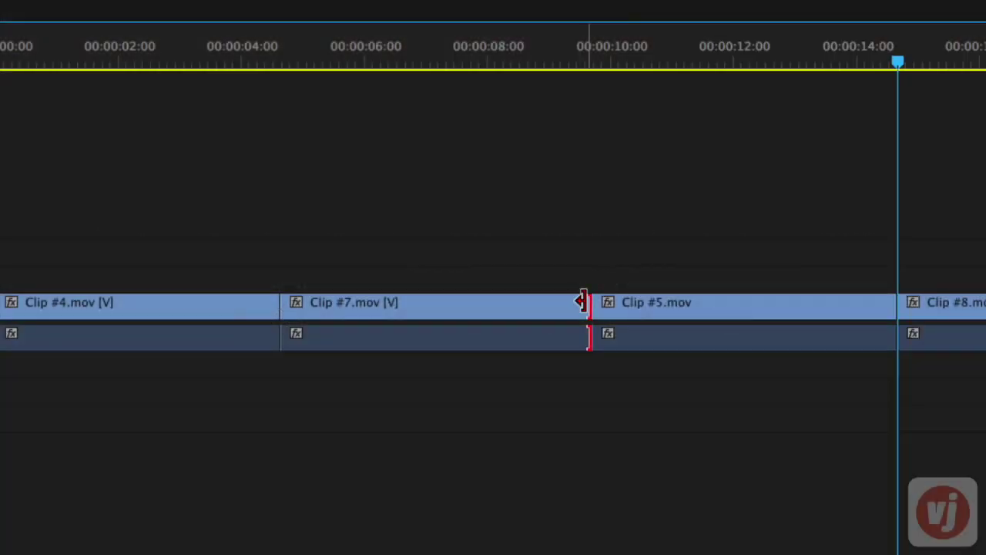
Step: Turn off Linked Selection and trim the end of Clip #7's video alone
{"action": "mouse_move", "coordinate": [583, 301]}
{"action": "left_mouse_down"}
{"action": "mouse_move", "coordinate": [446, 299]}
{"action": "mouse_move", "coordinate": [584, 302]}
{"action": "left_mouse_up"}
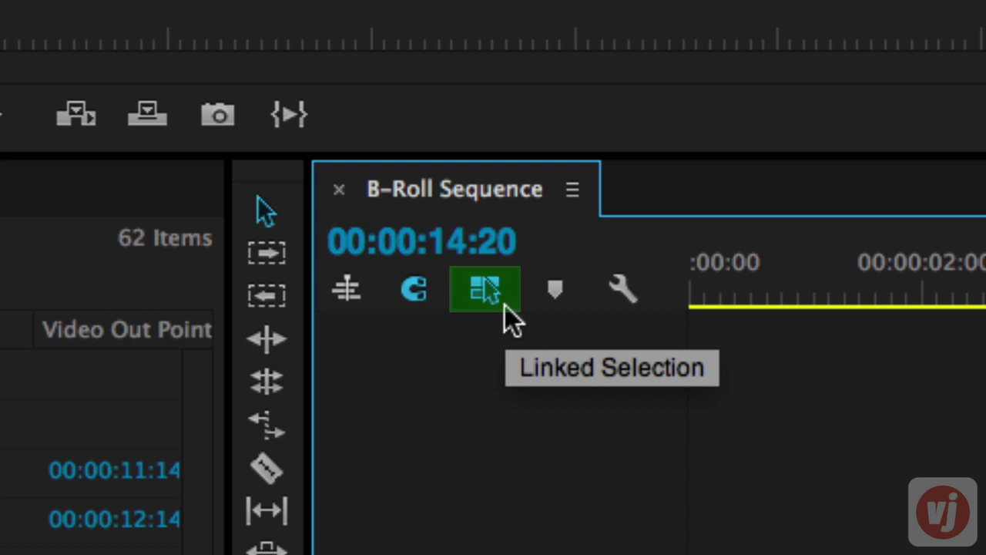
{"action": "left_click", "coordinate": [505, 305]}
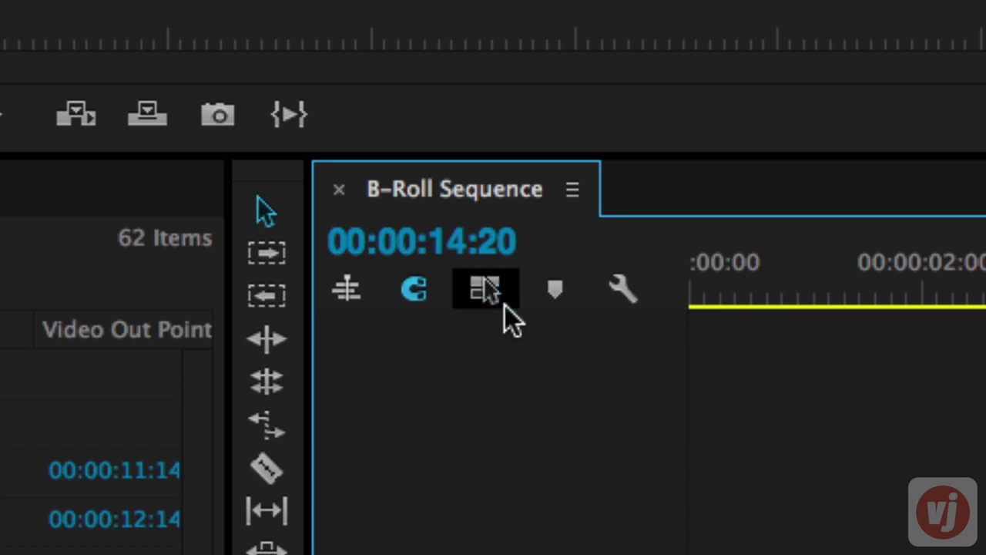
{"action": "mouse_move", "coordinate": [587, 302]}
{"action": "left_mouse_down"}
{"action": "mouse_move", "coordinate": [466, 301]}
{"action": "mouse_move", "coordinate": [585, 302]}
{"action": "left_mouse_up"}
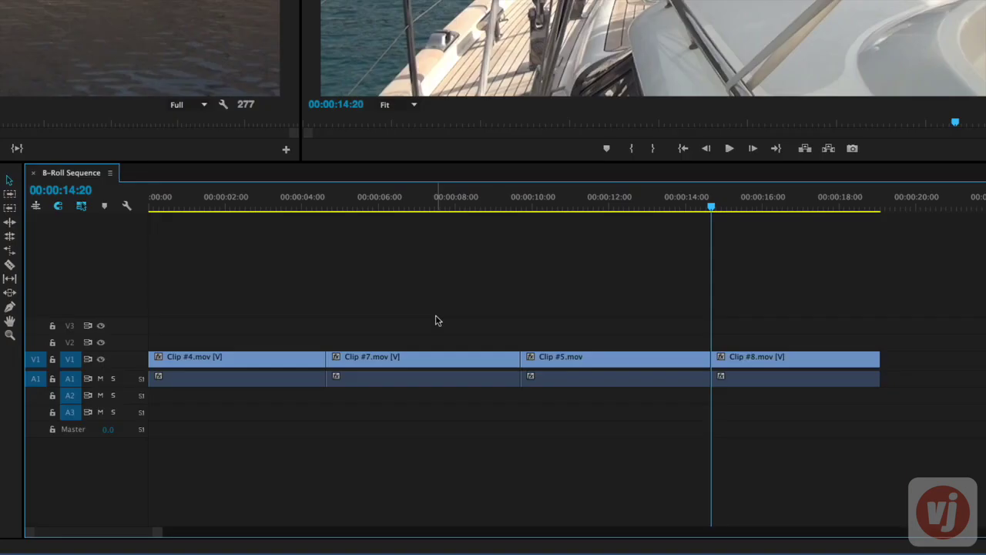
{"action": "left_click", "coordinate": [431, 360]}
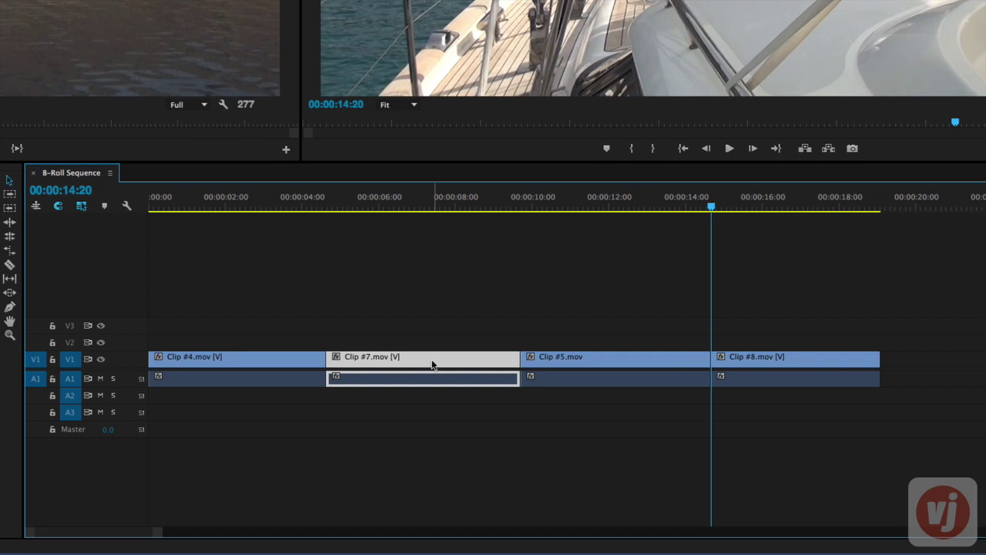
{"action": "key", "text": "Delete"}
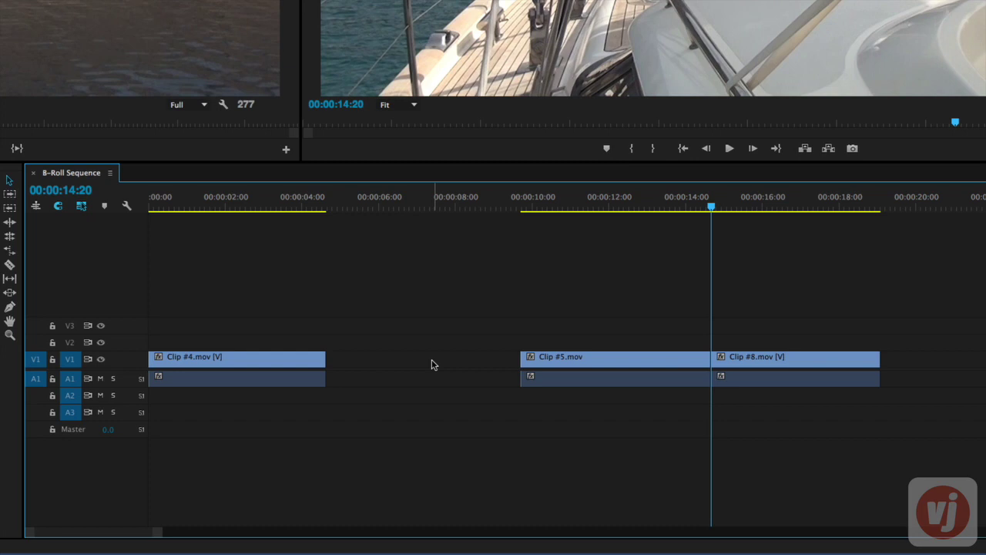
{"action": "right_click", "coordinate": [432, 364]}
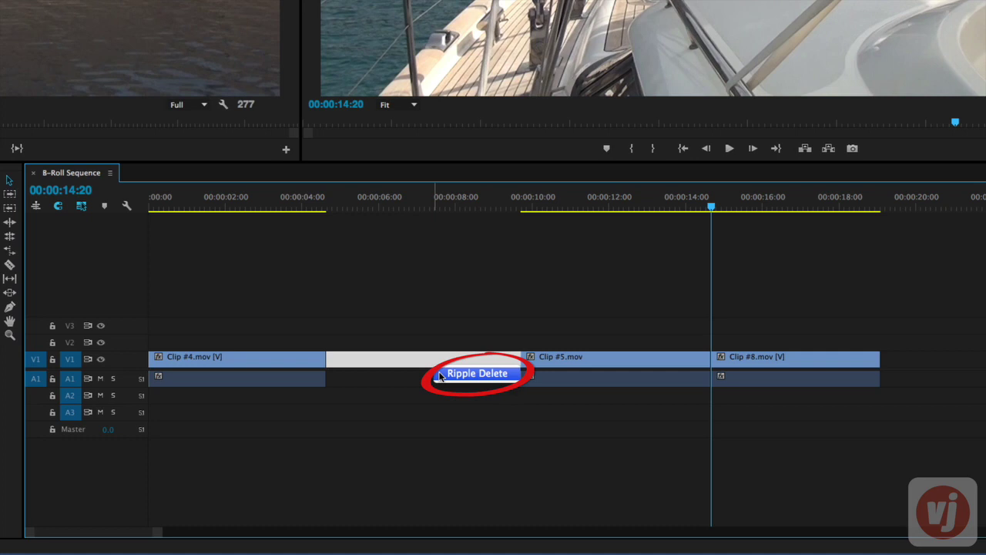
{"action": "left_click", "coordinate": [441, 375]}
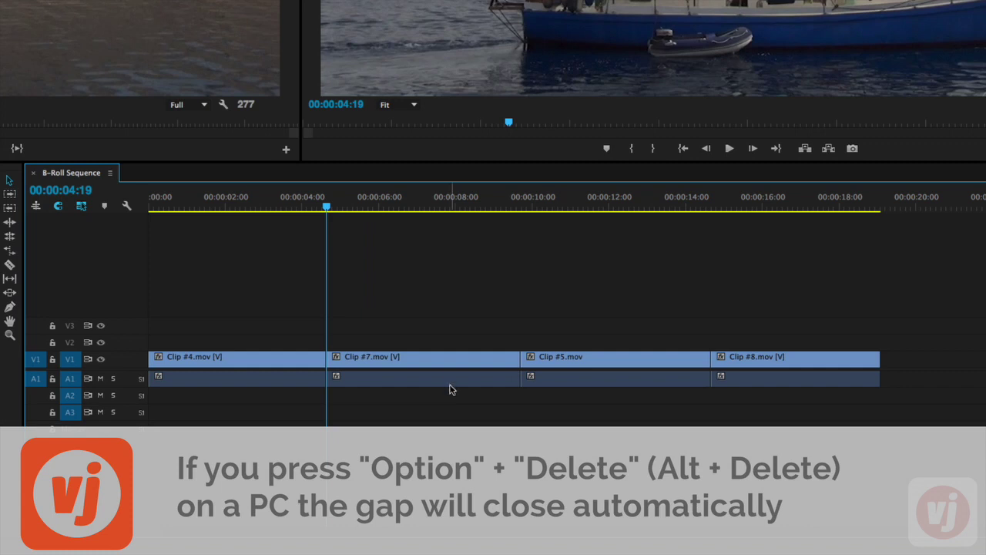
Step: Ripple delete Clip #7 with Option+Delete so Clip #5 follows Clip #4
{"action": "left_click", "coordinate": [451, 362]}
{"action": "key", "text": "alt+Delete"}
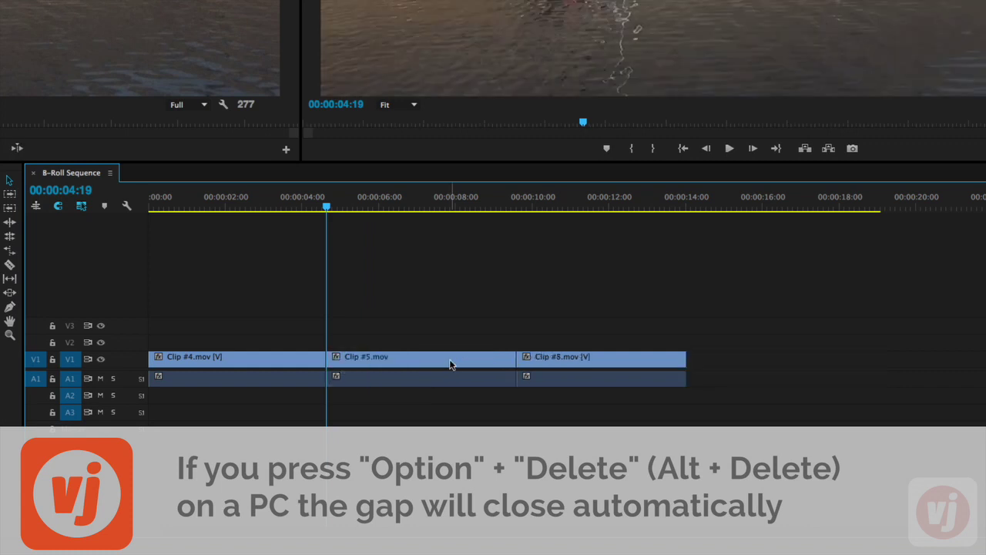